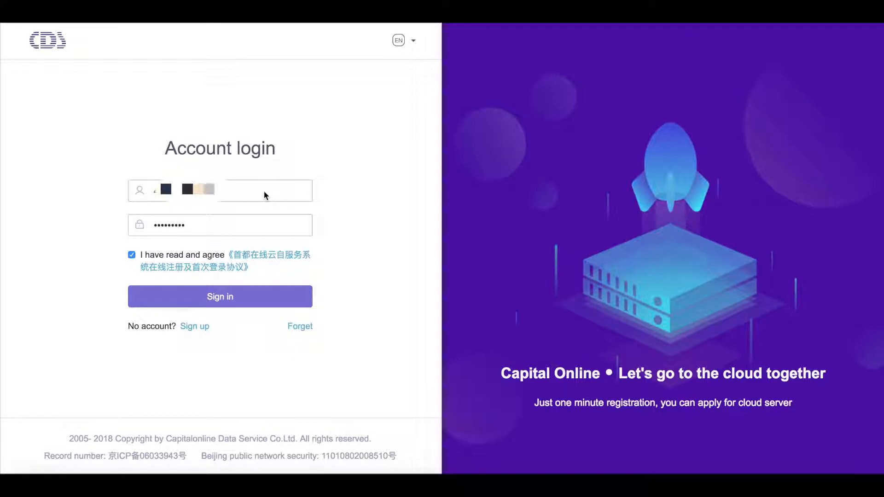
# - Sign in to the cloud console with the prefilled account credentials and decline saving the login
pyautogui.click(272, 295)
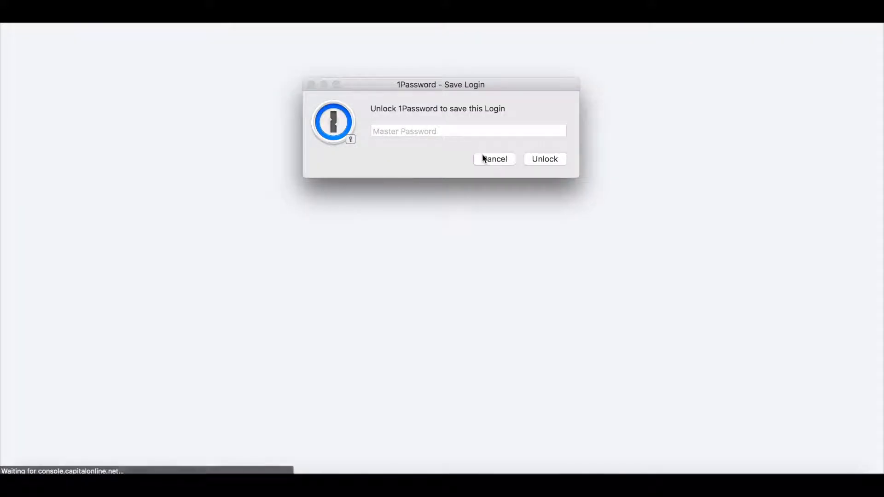
pyautogui.click(482, 157)
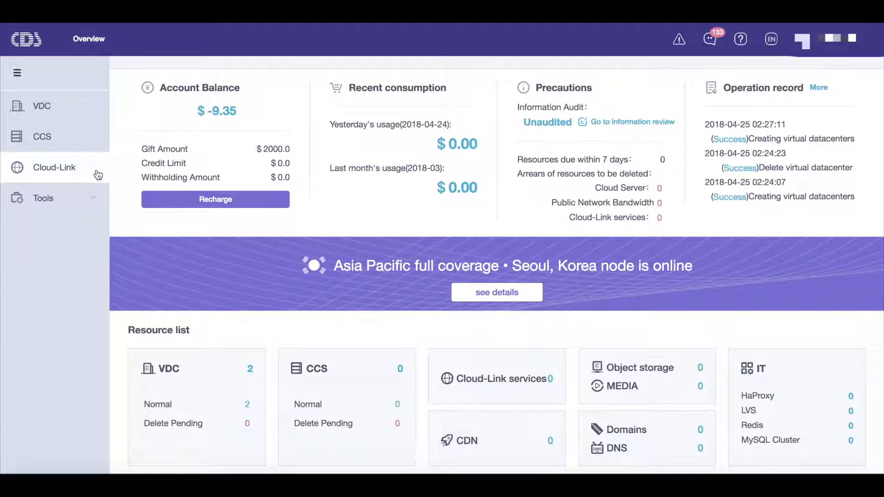
# - Look over the virtual datacenter list and start creating a new VDC
pyautogui.click(98, 205)
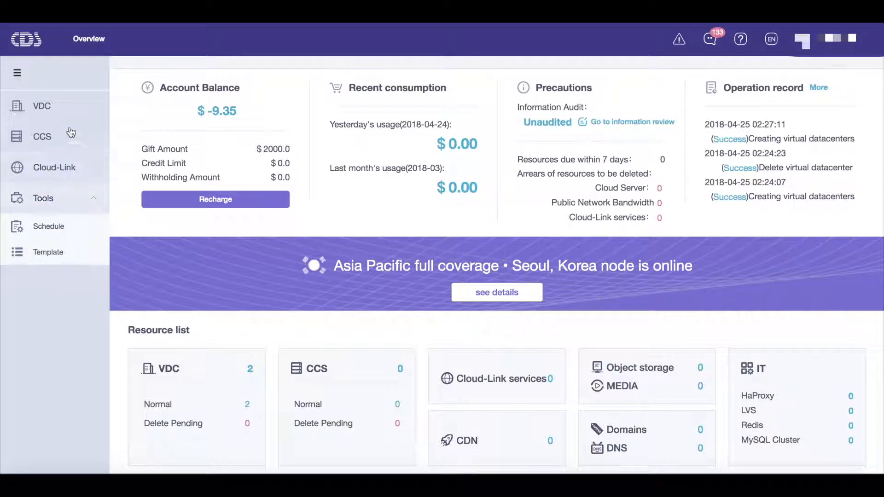
pyautogui.click(54, 109)
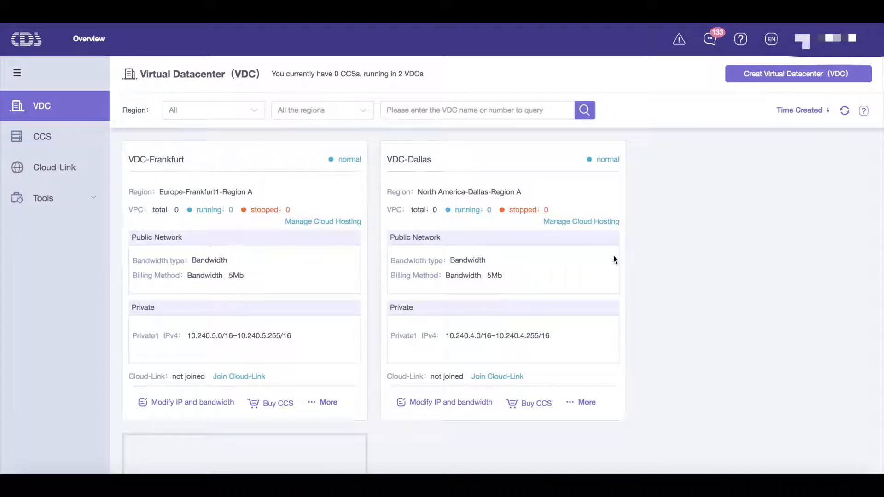
pyautogui.scroll(-3, 613, 256)
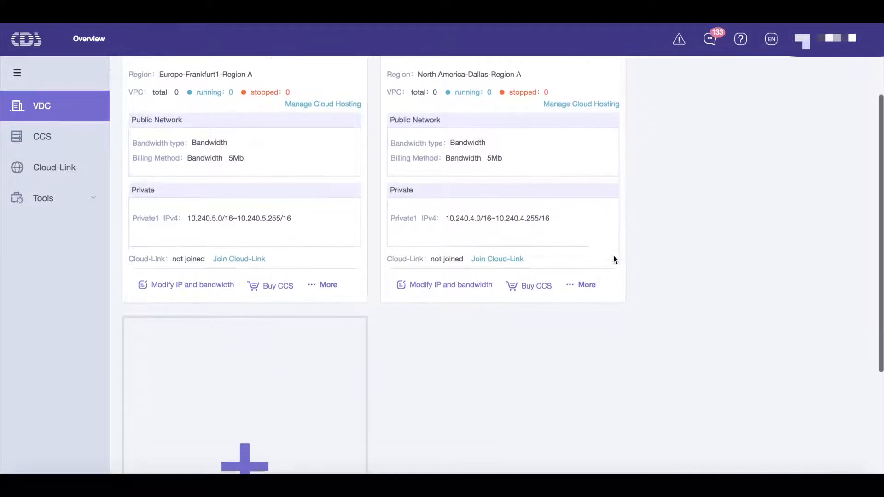
pyautogui.scroll(3, 614, 256)
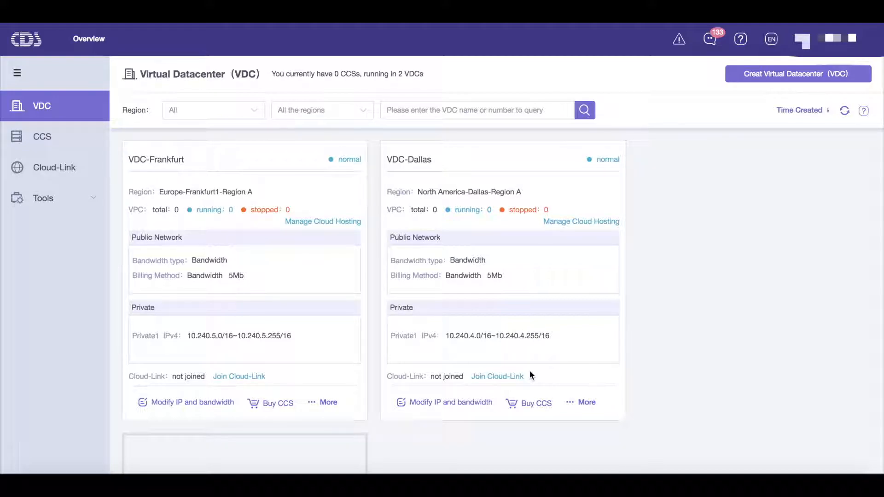
pyautogui.click(587, 402)
pyautogui.click(788, 76)
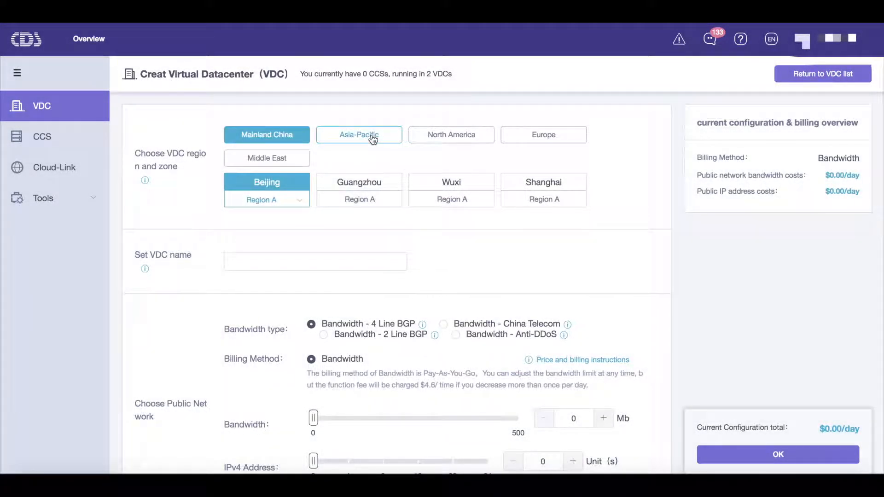
# - View the cities offered for a VDC in the Asia-Pacific, North America and Europe regions
pyautogui.click(377, 137)
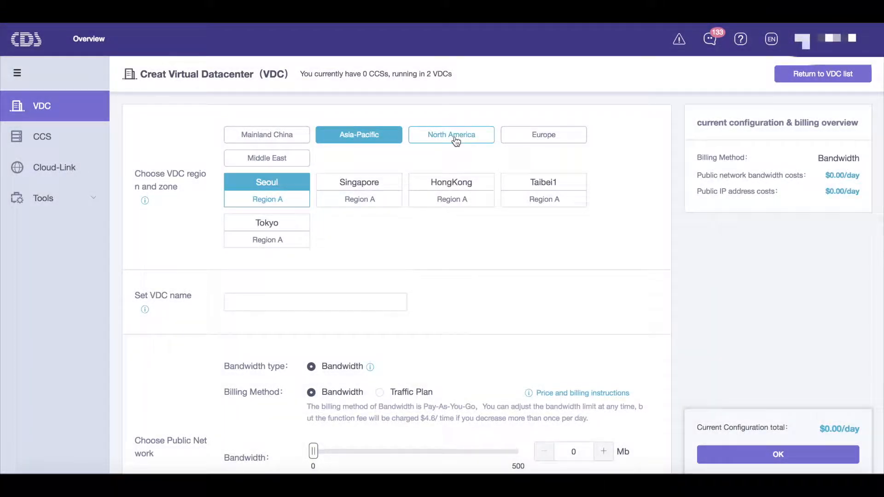
pyautogui.click(455, 138)
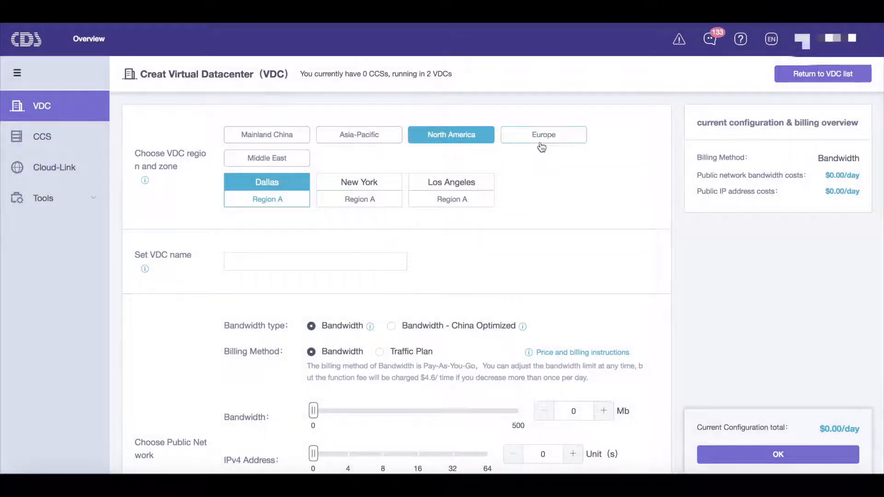
pyautogui.click(548, 137)
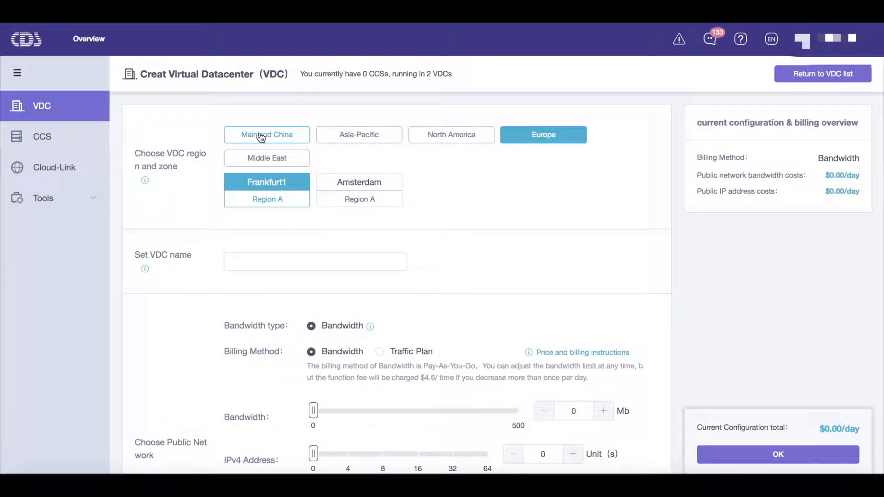
# - Place the new datacenter in Mainland China, Beijing, Region A, and name it VDC-Beijing
pyautogui.click(261, 137)
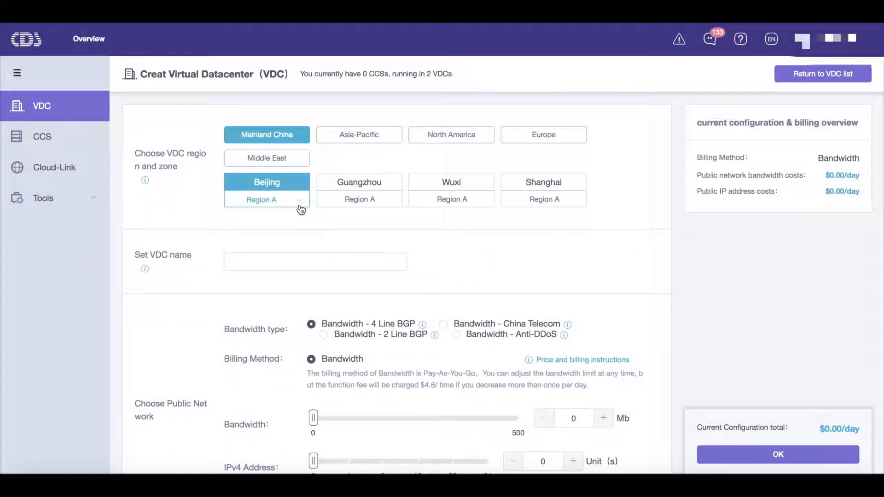
pyautogui.click(301, 210)
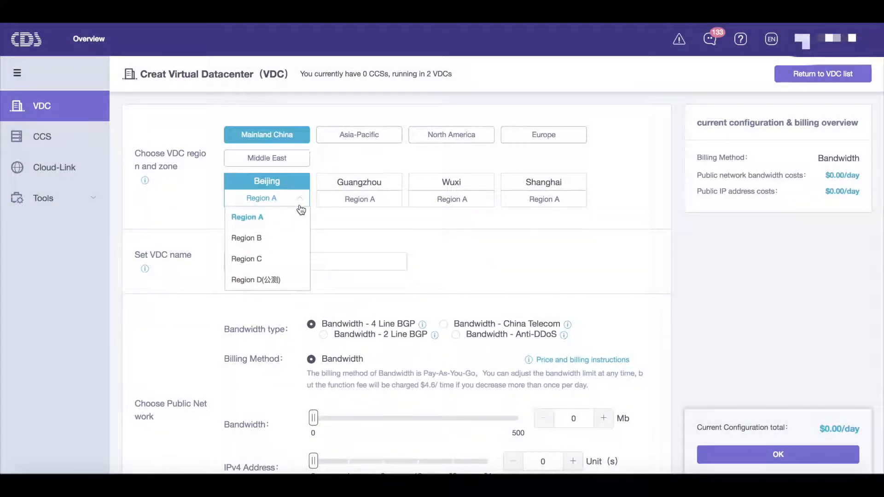
pyautogui.click(282, 222)
pyautogui.click(310, 265)
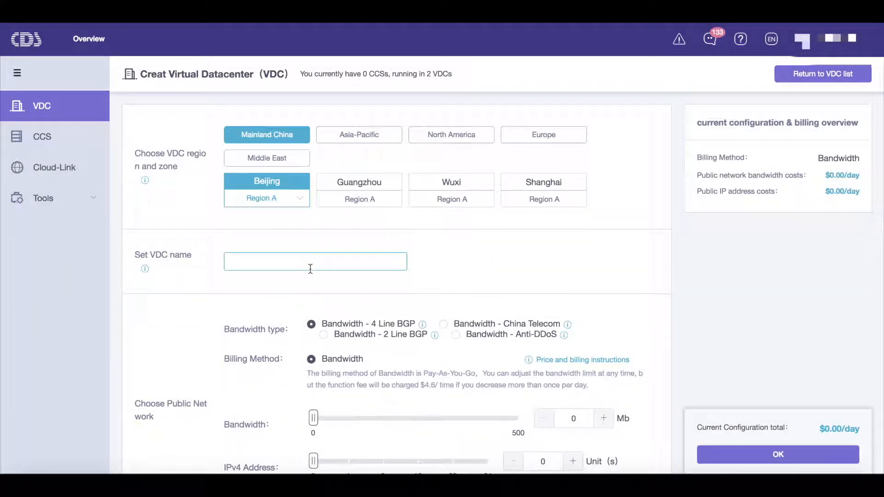
pyautogui.write('VDC ')
pyautogui.write('Beijing')
# - Try the China Telecom, 2 Line BGP and Anti-DDoS bandwidth types, and return to 4 Line BGP
pyautogui.scroll(-3, 437, 269)
pyautogui.scroll(-2, 438, 273)
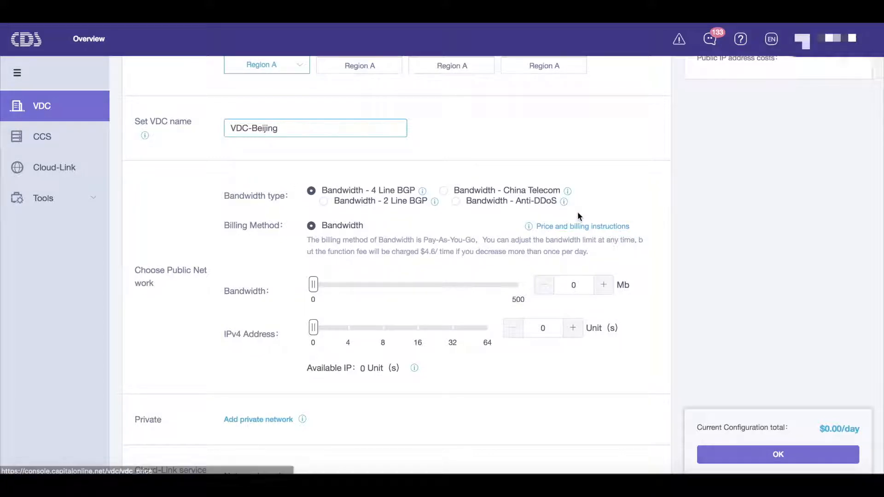
pyautogui.click(519, 192)
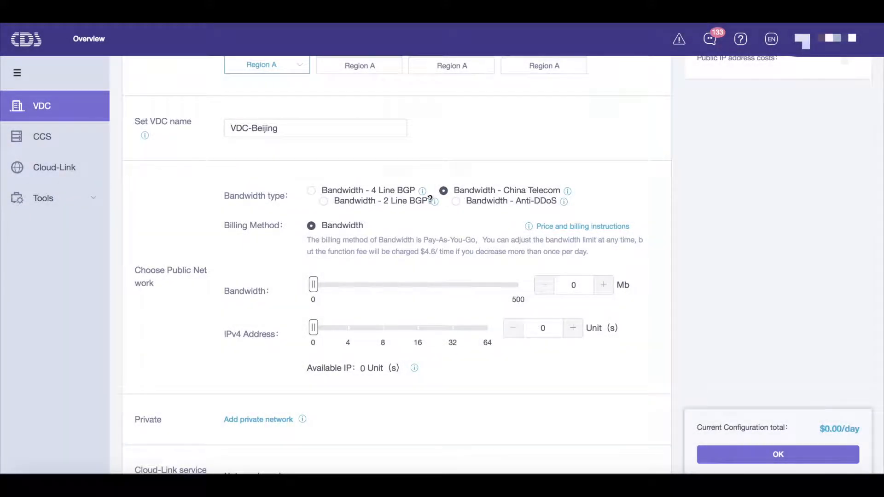
pyautogui.click(372, 201)
pyautogui.click(486, 204)
pyautogui.click(479, 191)
pyautogui.scroll(-1, 429, 240)
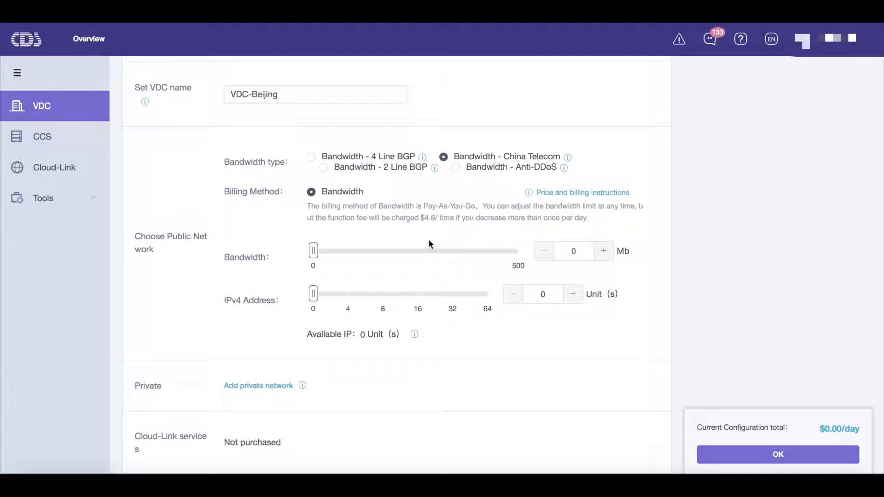
pyautogui.click(348, 161)
# - Try a public bandwidth of 160 Mb on the 4 Line BGP network and reduce it to 10 Mb
pyautogui.moveTo(314, 251); pyautogui.dragTo(379, 252)
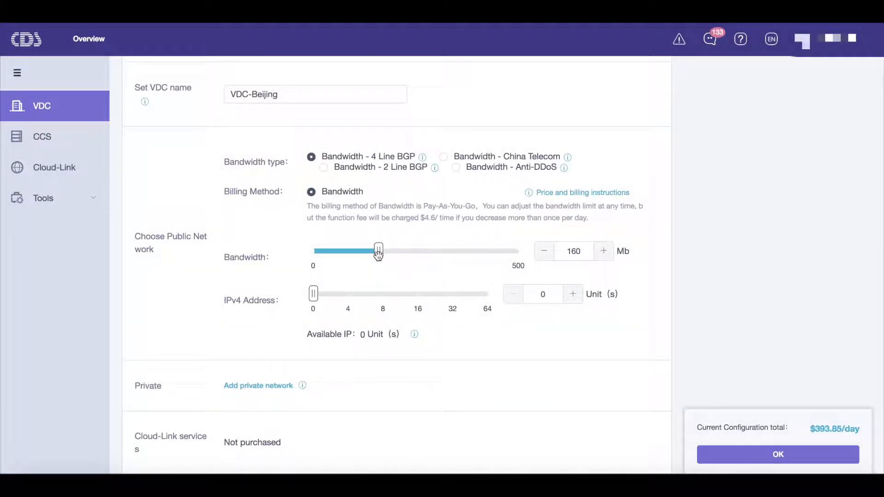
pyautogui.click(378, 252)
pyautogui.moveTo(379, 252); pyautogui.dragTo(316, 257)
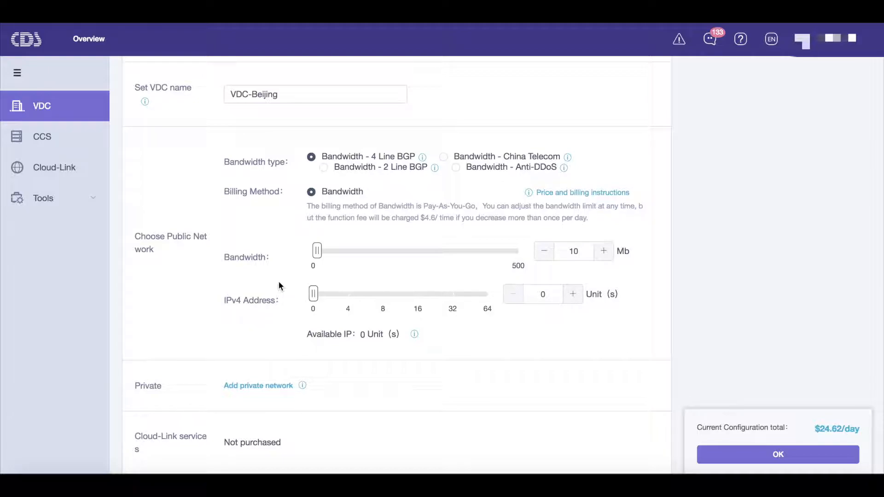
pyautogui.moveTo(312, 250)
pyautogui.mouseDown()
pyautogui.moveTo(365, 251)
pyautogui.moveTo(315, 254)
pyautogui.mouseUp()
# - Switch the public network to China Telecom with 10 Mb bandwidth and set its IPv4 addresses to 4 units
pyautogui.click(443, 156)
pyautogui.moveTo(310, 251); pyautogui.dragTo(316, 251)
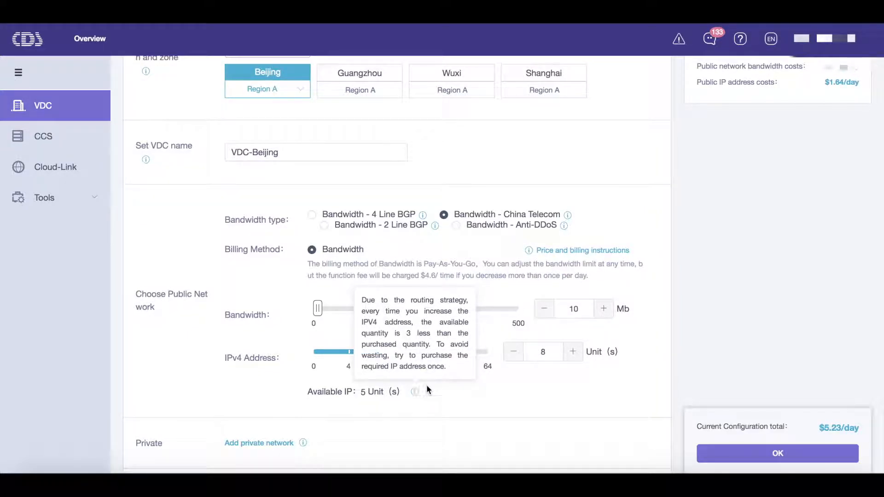
pyautogui.click(420, 352)
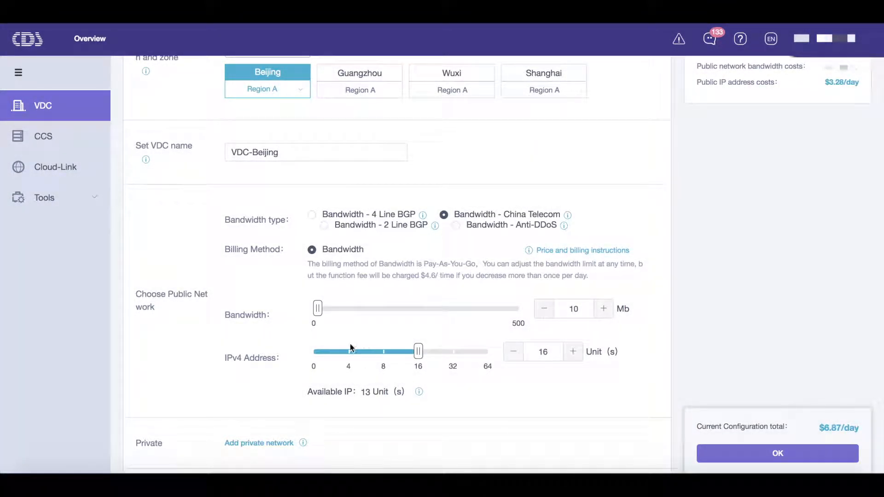
pyautogui.click(348, 353)
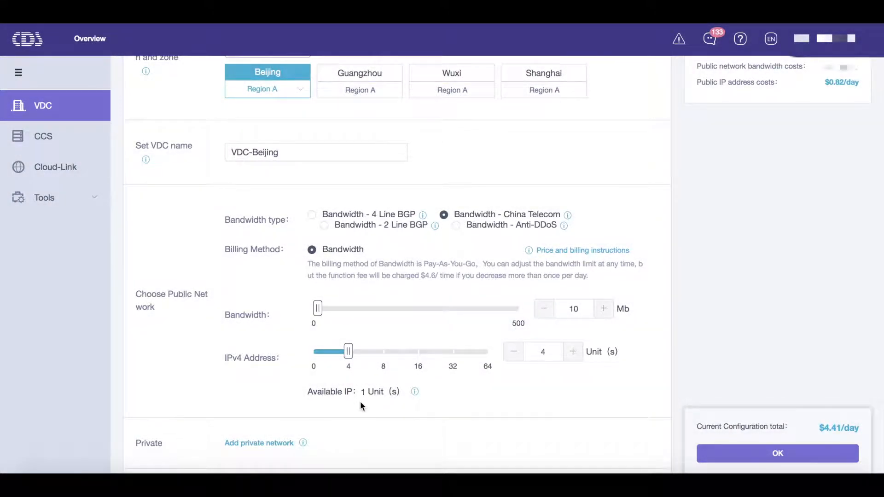
# - Add the private network Private1 to the VDC using Automatic Allocation IP A
pyautogui.scroll(-2, 360, 401)
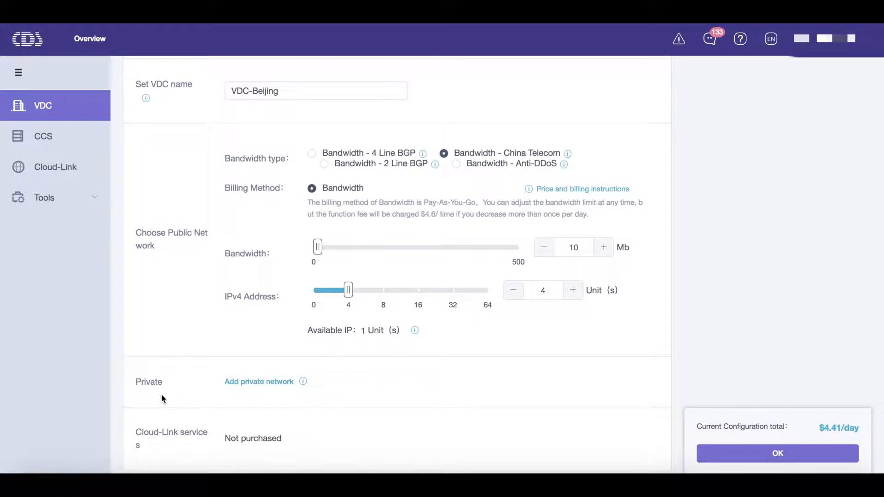
pyautogui.click(255, 382)
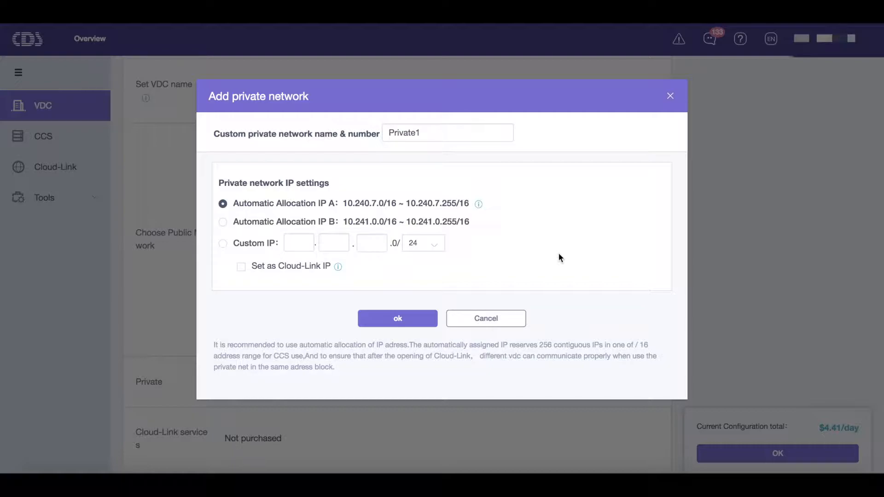
pyautogui.click(416, 322)
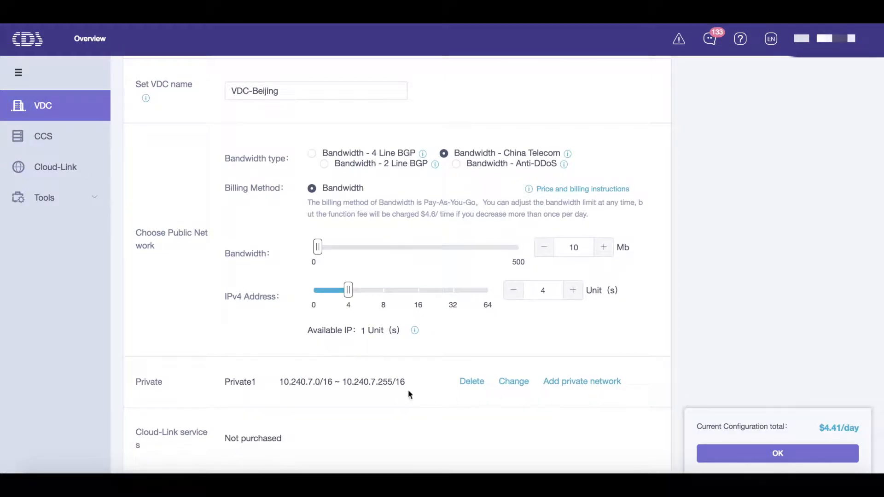
pyautogui.moveTo(283, 383); pyautogui.dragTo(394, 384)
pyautogui.click(394, 384)
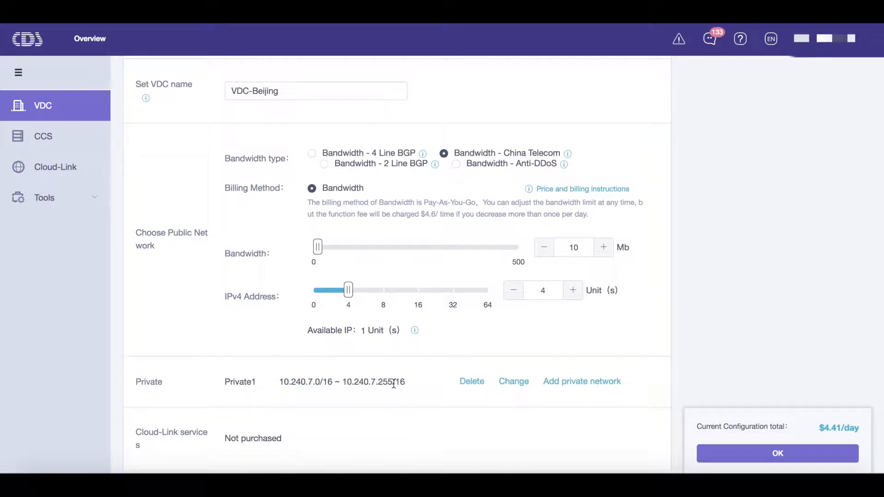
# - Submit and confirm the VDC-Beijing configuration, and return to the VDC list to check its status
pyautogui.click(765, 459)
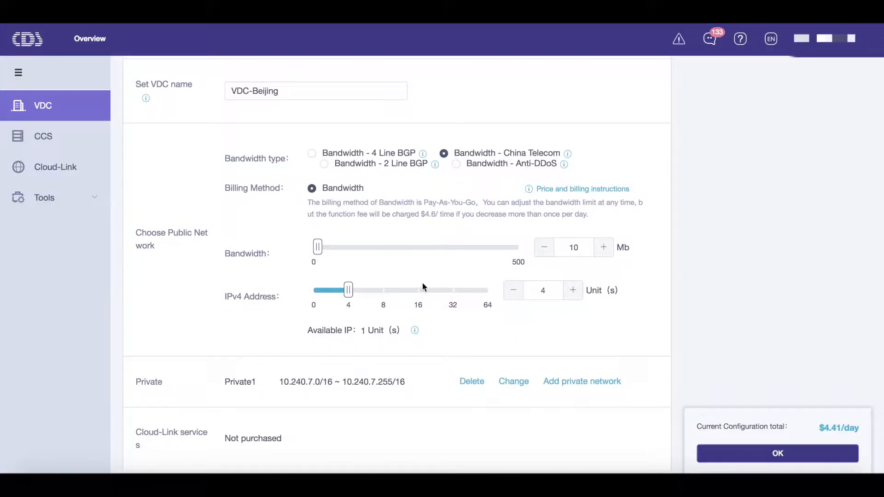
pyautogui.click(492, 276)
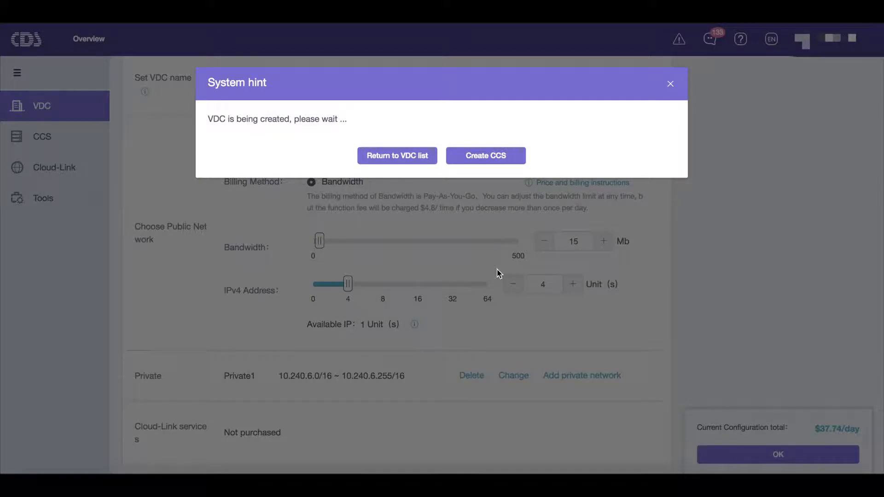
pyautogui.click(400, 157)
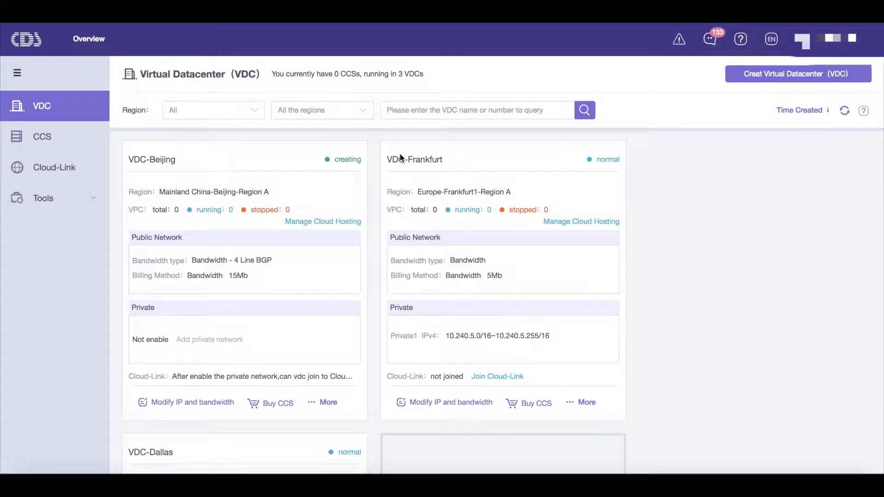
pyautogui.doubleClick(344, 160)
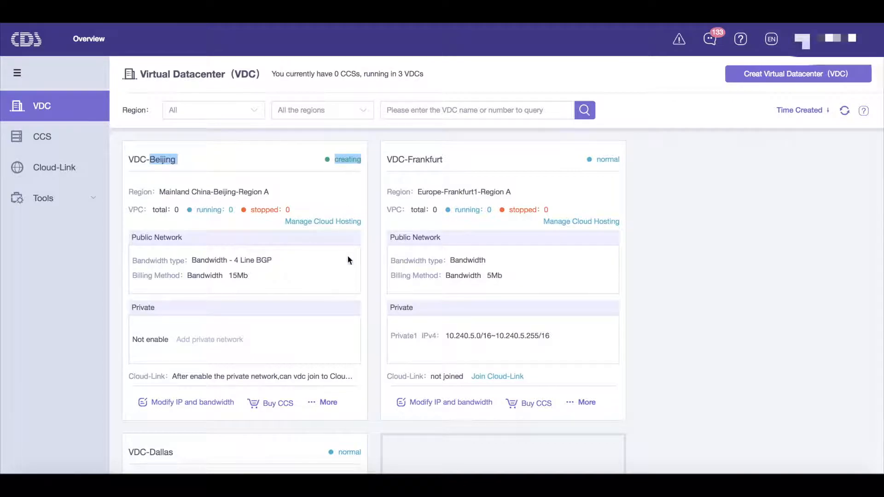
pyautogui.click(348, 261)
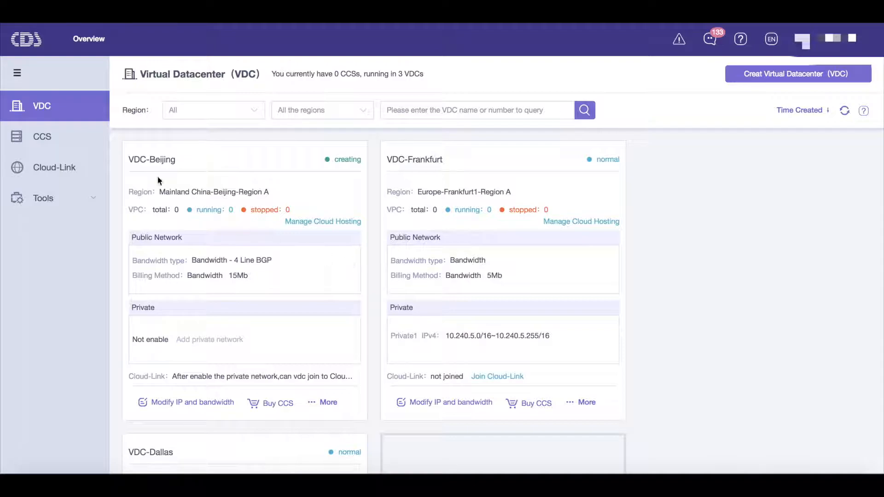
# - Start a new Cloud-Link and set its first endpoint to North America, Dallas, with Region A-VDC-Dallas and its Private1 network
pyautogui.click(52, 171)
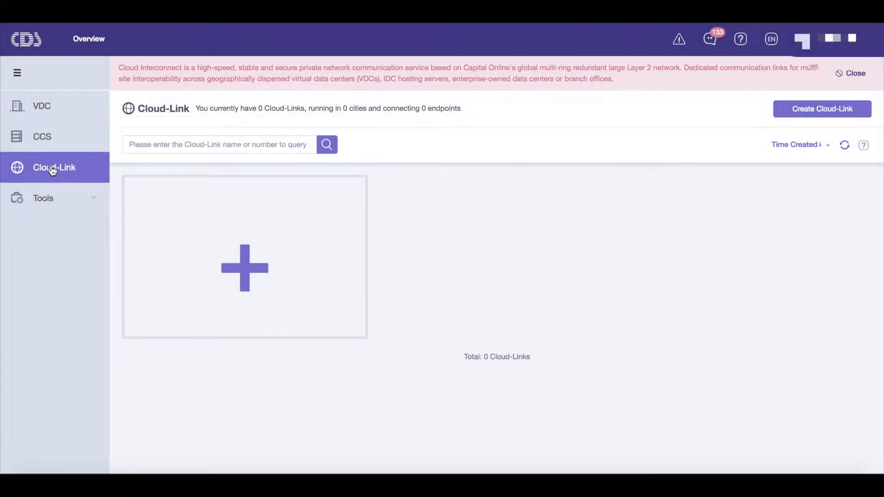
pyautogui.click(245, 275)
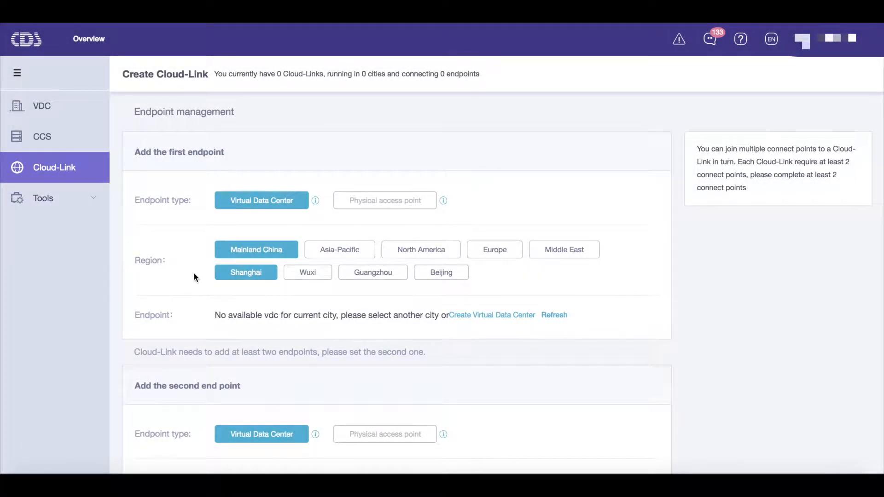
pyautogui.scroll(-2, 193, 272)
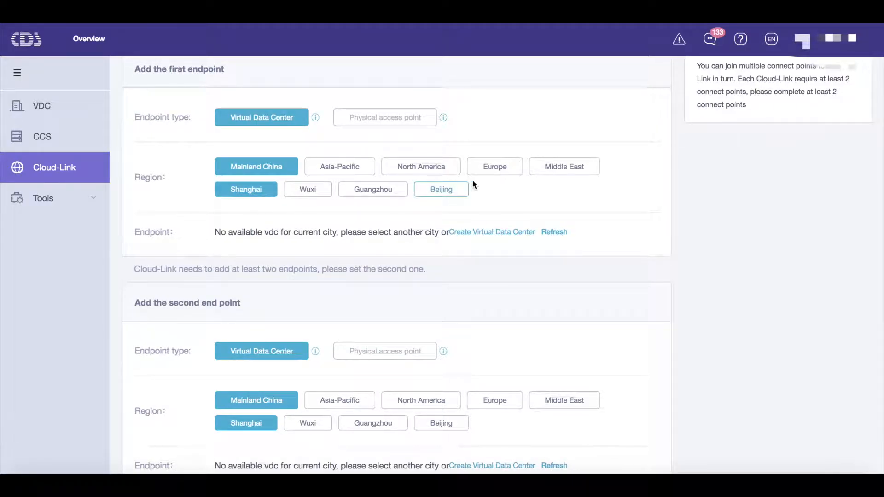
pyautogui.click(440, 171)
pyautogui.click(401, 191)
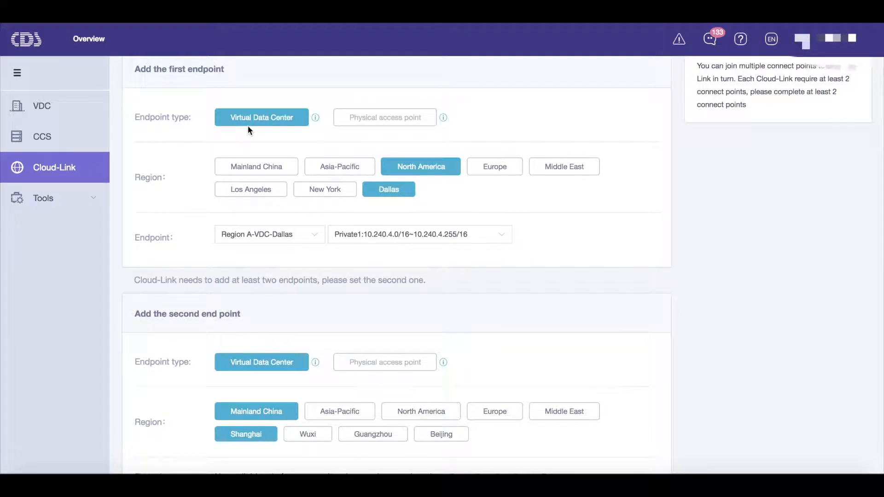
pyautogui.click(286, 234)
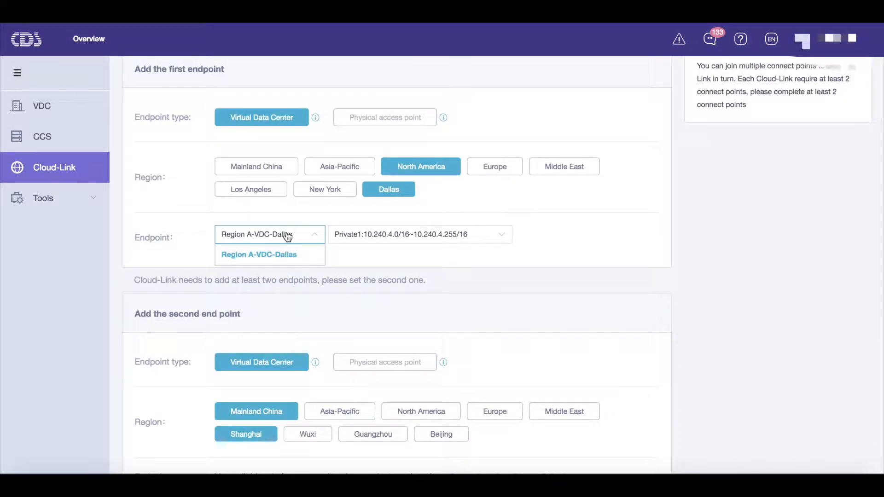
pyautogui.click(291, 256)
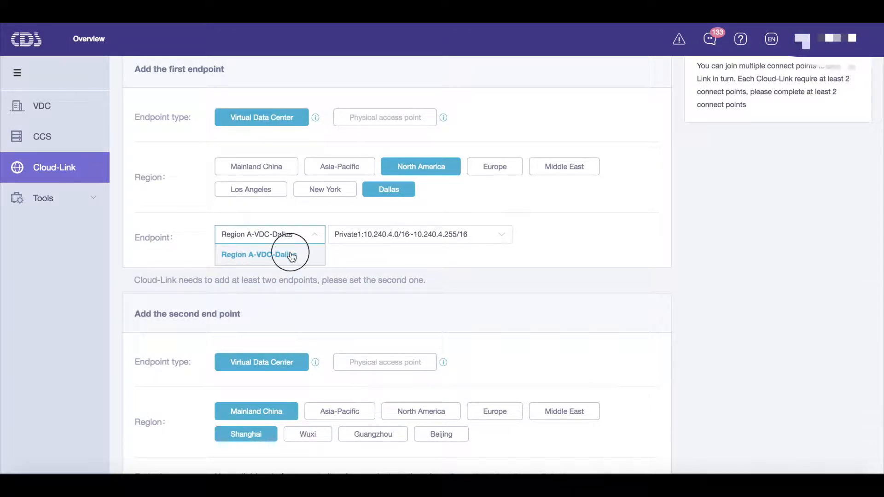
pyautogui.click(404, 238)
pyautogui.click(405, 250)
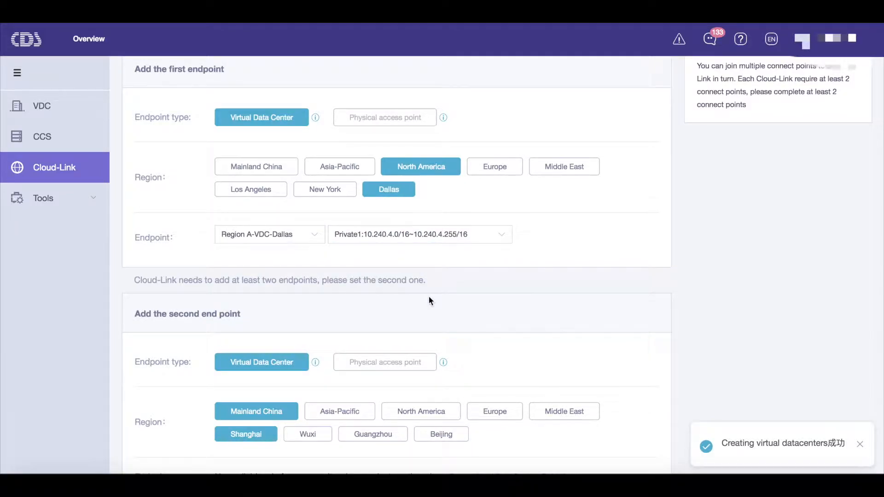
# - Set the second endpoint to Europe, Frankfurt1, with Region A-VDC-Frankfurt and its Private1 network, and continue to the Cloud-Link configuration
pyautogui.scroll(-2, 429, 300)
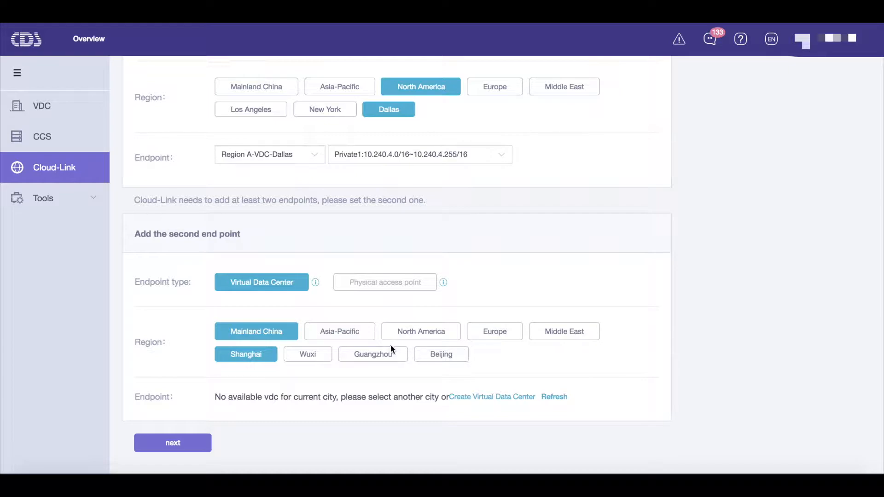
pyautogui.click(499, 333)
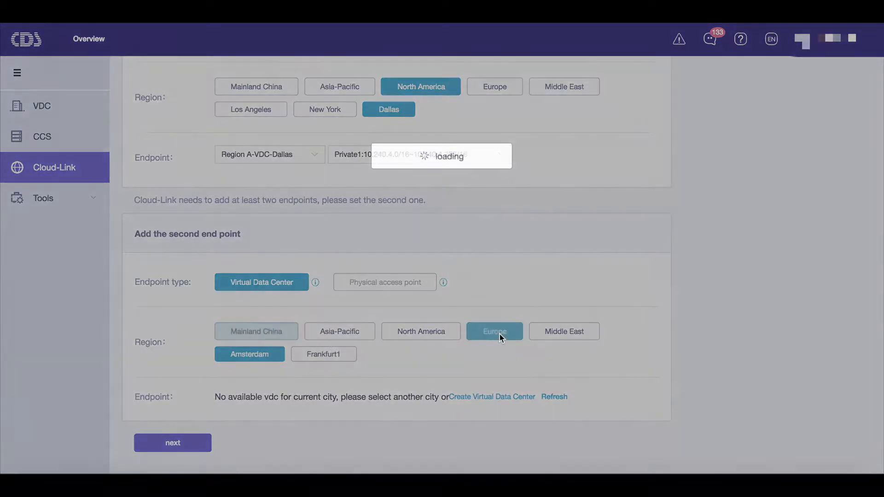
pyautogui.click(324, 357)
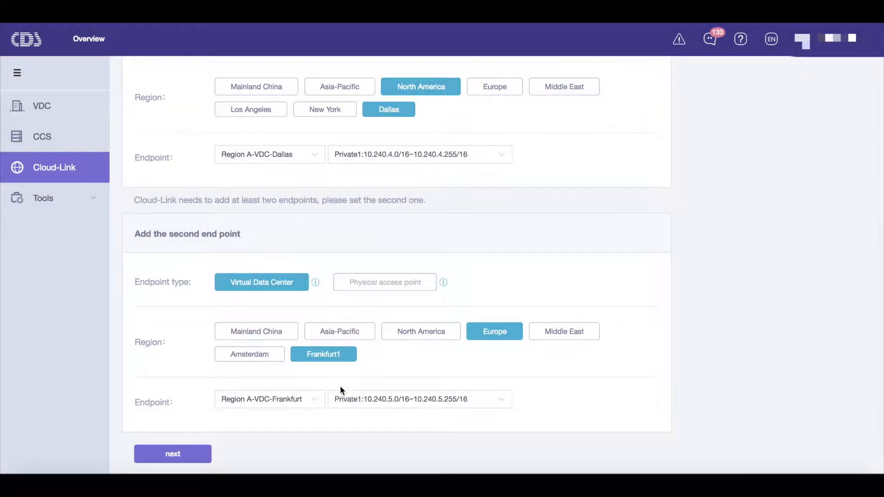
pyautogui.click(292, 405)
pyautogui.click(292, 405)
pyautogui.click(391, 405)
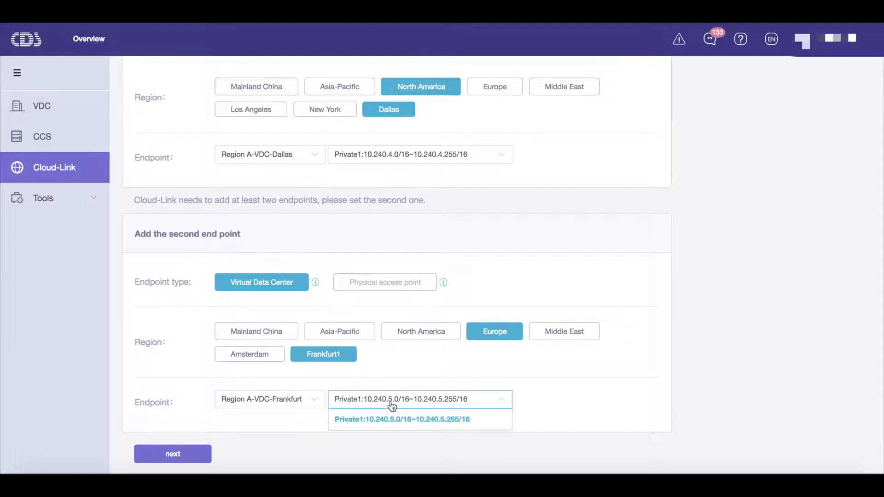
pyautogui.click(416, 423)
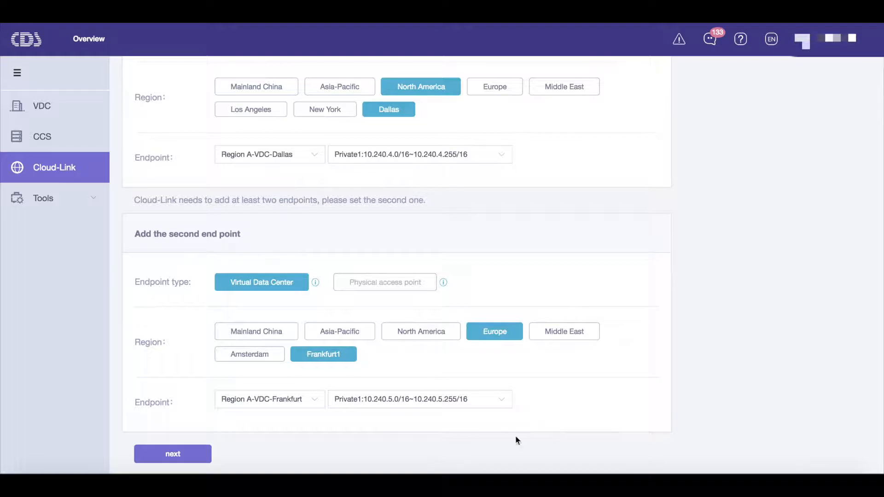
pyautogui.click(171, 455)
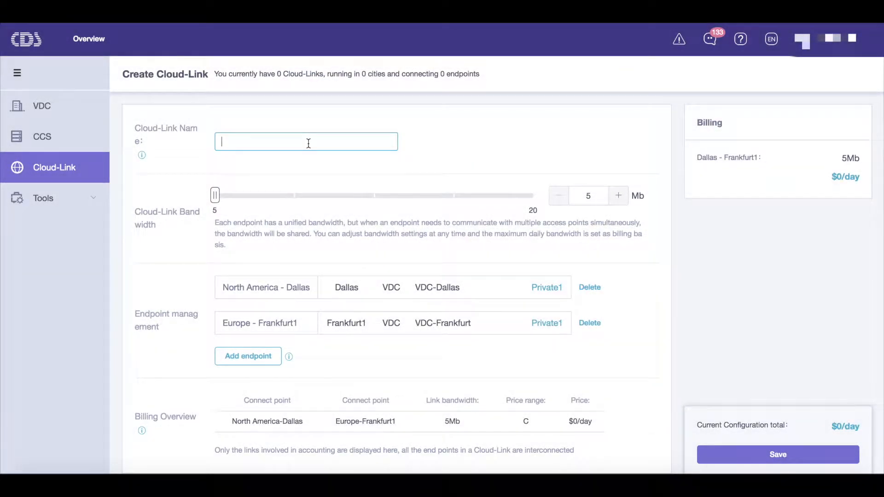
# - Add a third Virtual Data Center endpoint in Mainland China, Beijing, using Region A-VDC-Beijing and its Private1 network
pyautogui.click(245, 362)
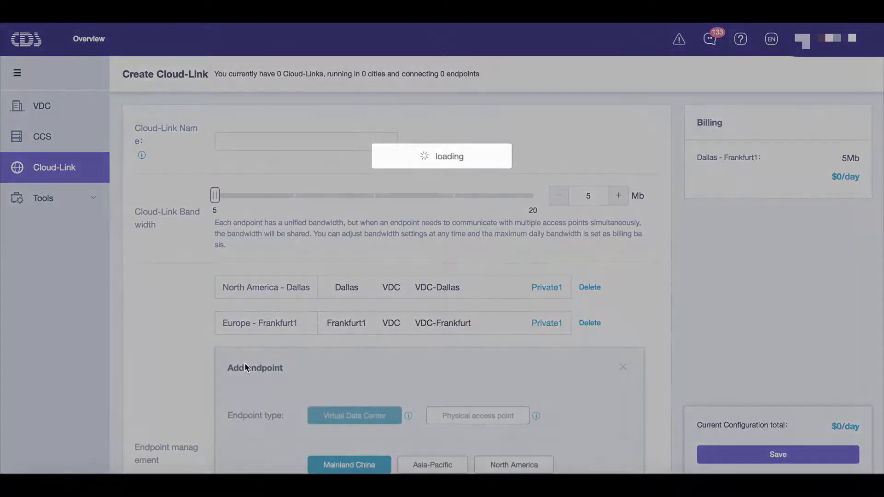
pyautogui.scroll(-3, 447, 358)
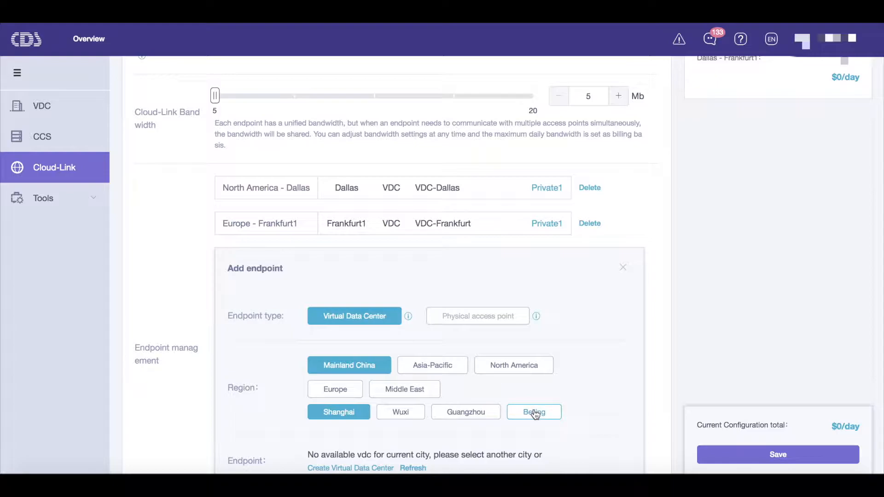
pyautogui.click(534, 412)
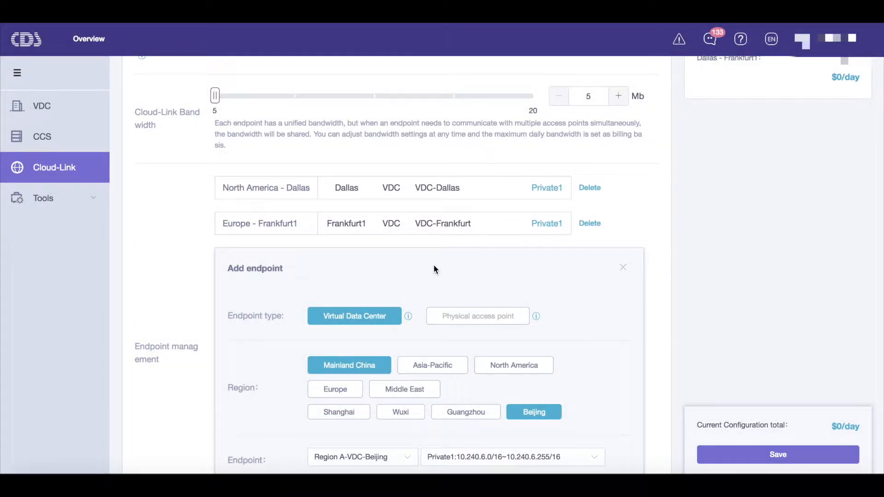
pyautogui.scroll(-1, 434, 266)
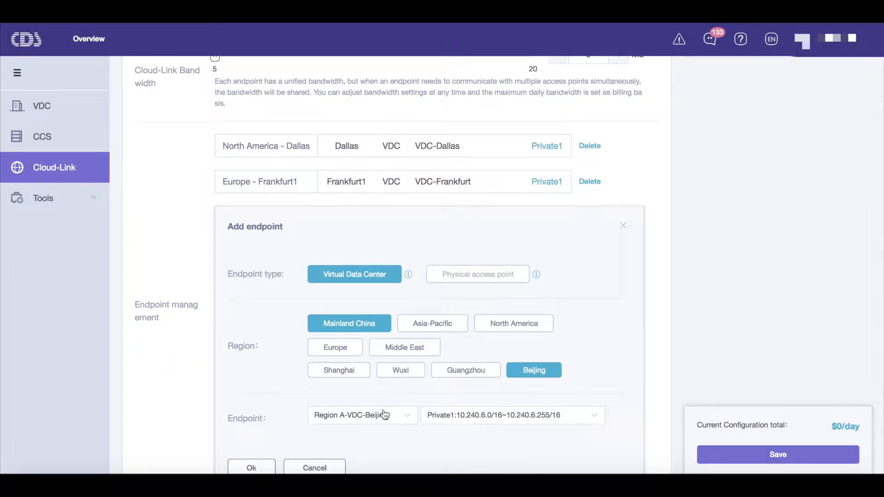
pyautogui.click(251, 467)
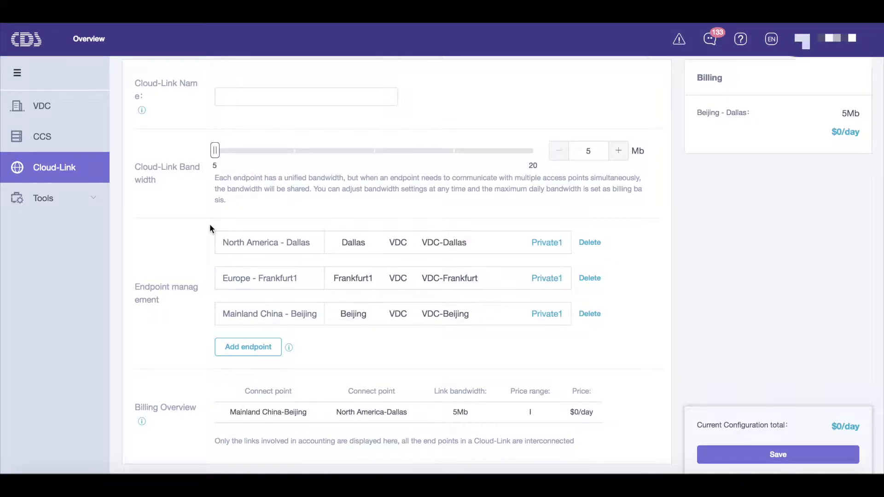
# - Name the Cloud-Link GPN-BJ-Frankfurt-Dallas
pyautogui.click(255, 98)
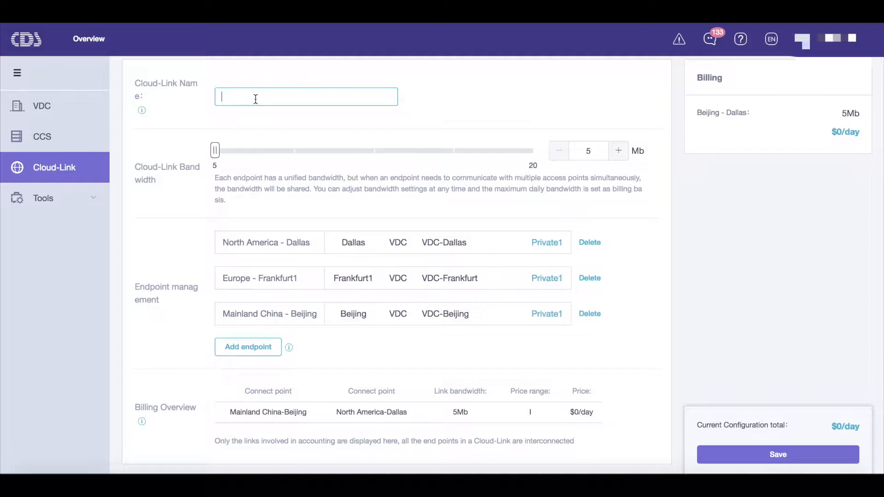
pyautogui.write('GPN-B')
pyautogui.write('J-Frankfurt-Dallas')
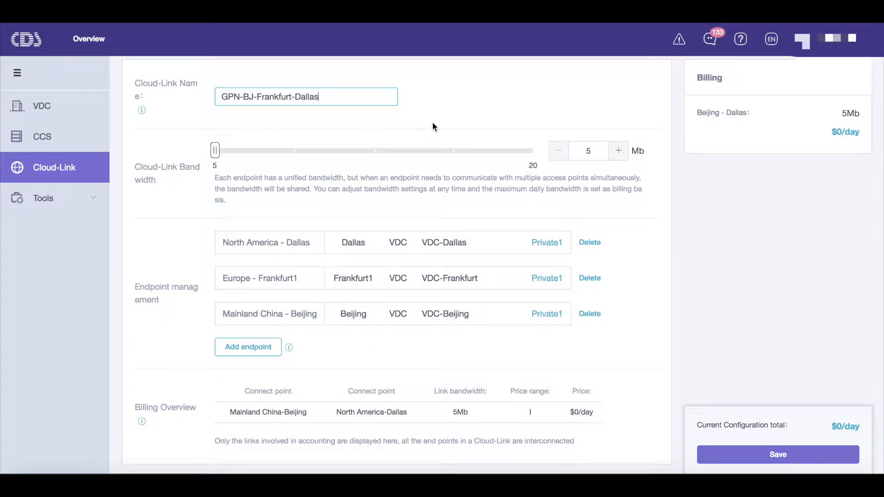
# - Set the Cloud-Link bandwidth to 10 Mb after trying 20 Mb, and save and confirm the Cloud-Link order
pyautogui.click(216, 152)
pyautogui.moveTo(216, 152); pyautogui.dragTo(288, 148)
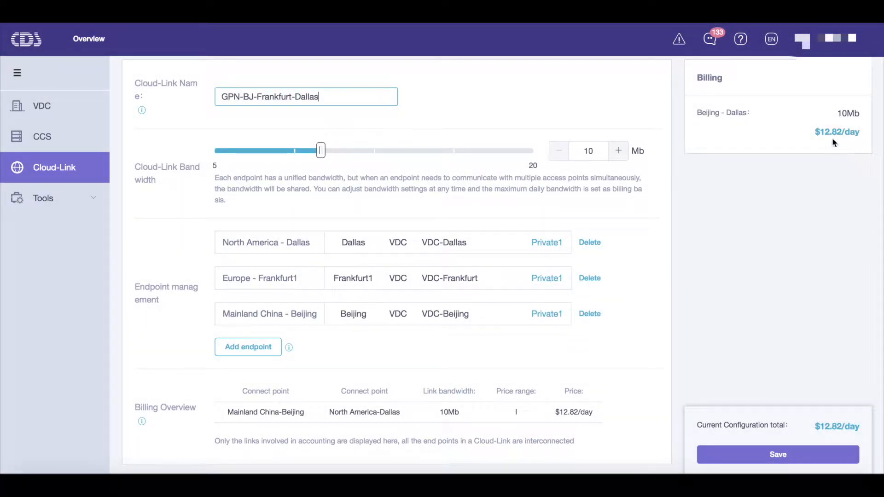
pyautogui.moveTo(321, 150); pyautogui.dragTo(395, 149)
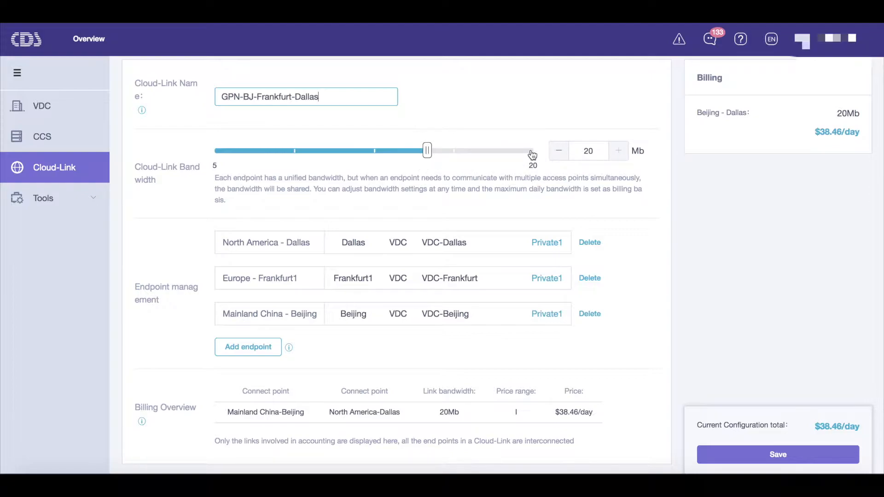
pyautogui.moveTo(427, 149); pyautogui.dragTo(305, 148)
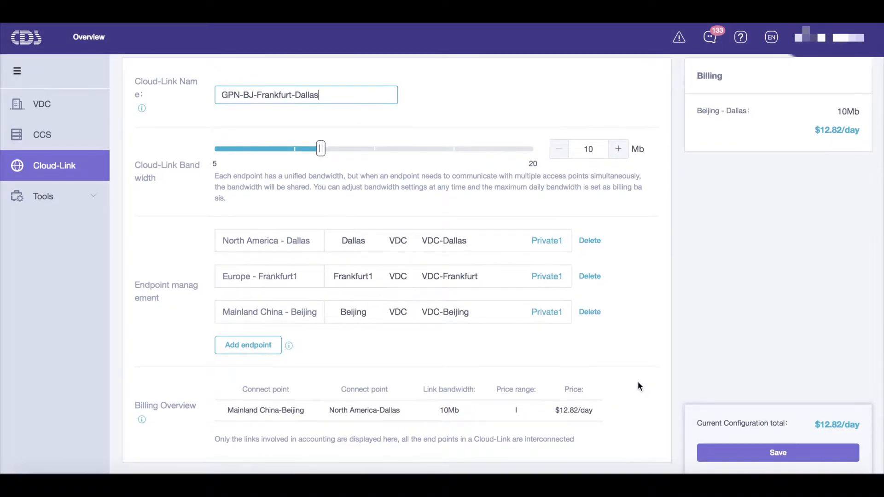
pyautogui.click(749, 454)
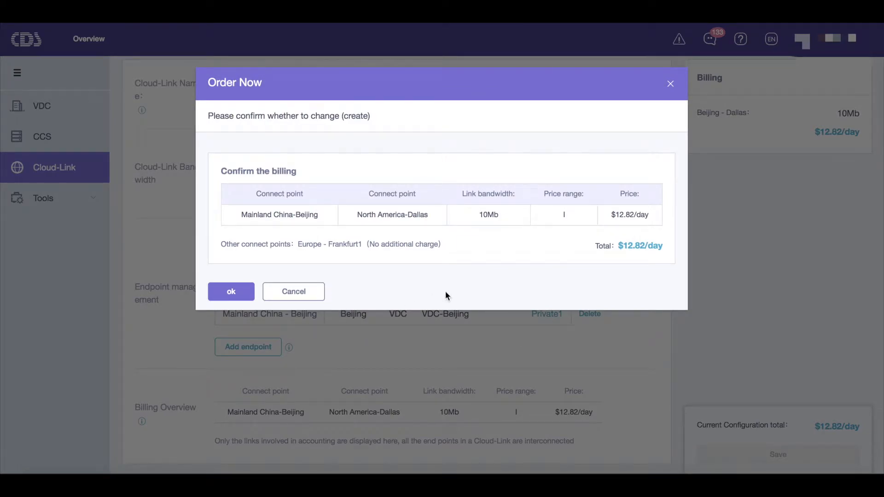
pyautogui.click(231, 292)
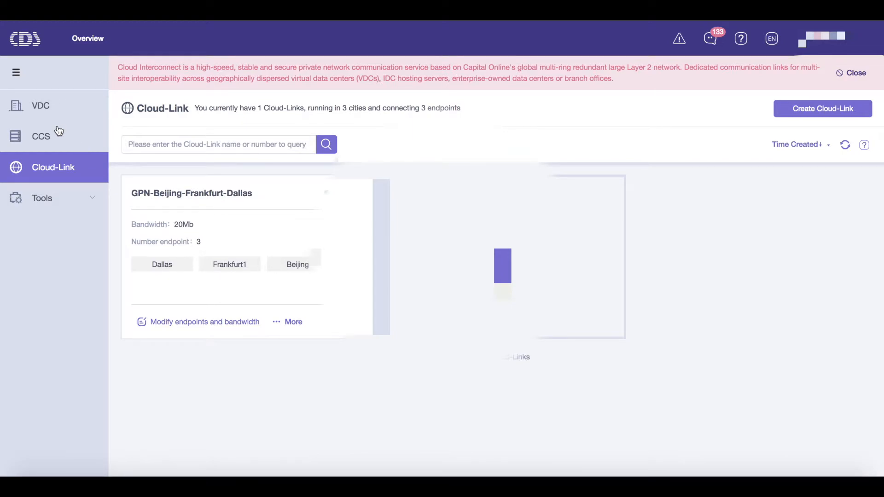
# - Open the Cloud Compute Server list and start creating a new server
pyautogui.click(41, 140)
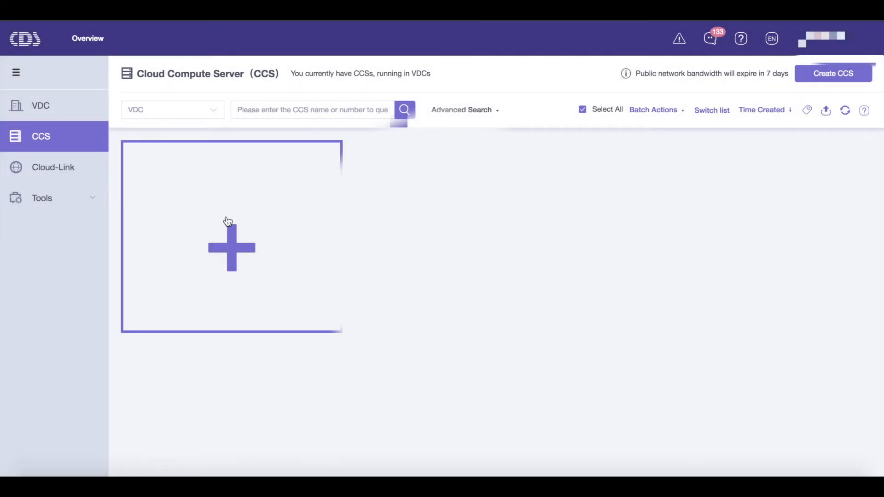
pyautogui.click(228, 222)
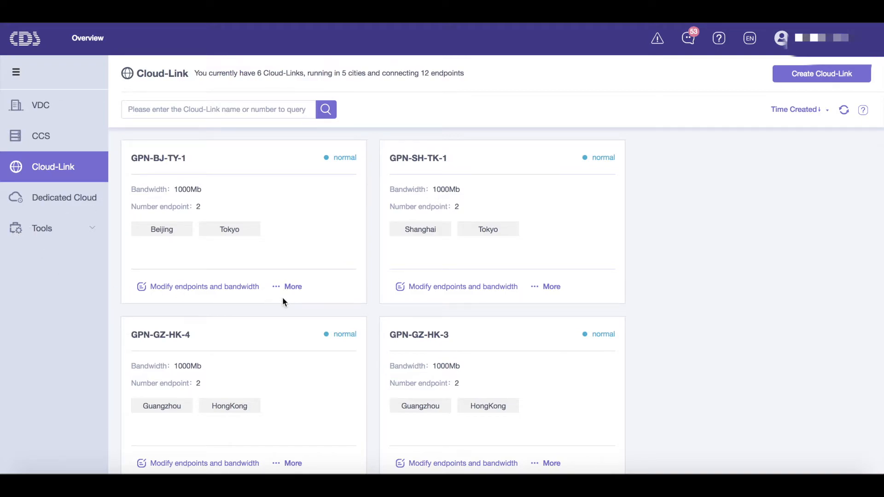
# - Open the monitoring of the Cloud-Link GPN-BJ-TY-1 and examine the Beijing endpoint's bandwidth chart for the last 7 days and the last day
pyautogui.click(291, 286)
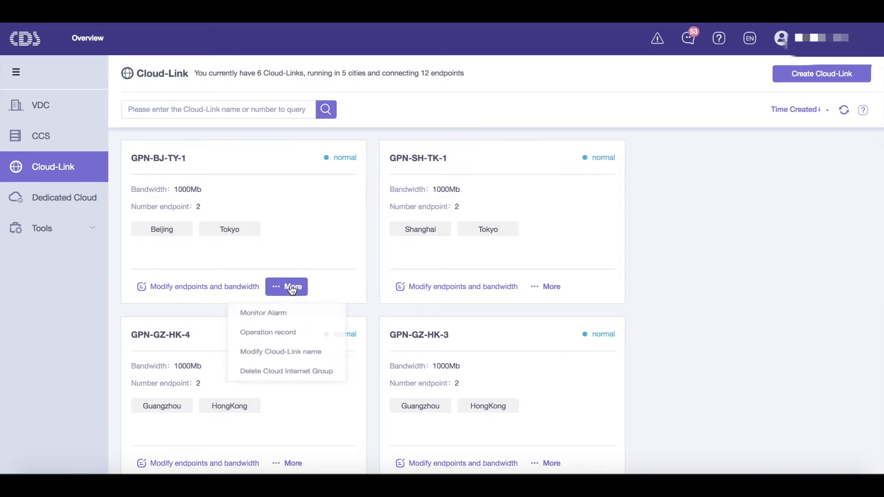
pyautogui.click(287, 316)
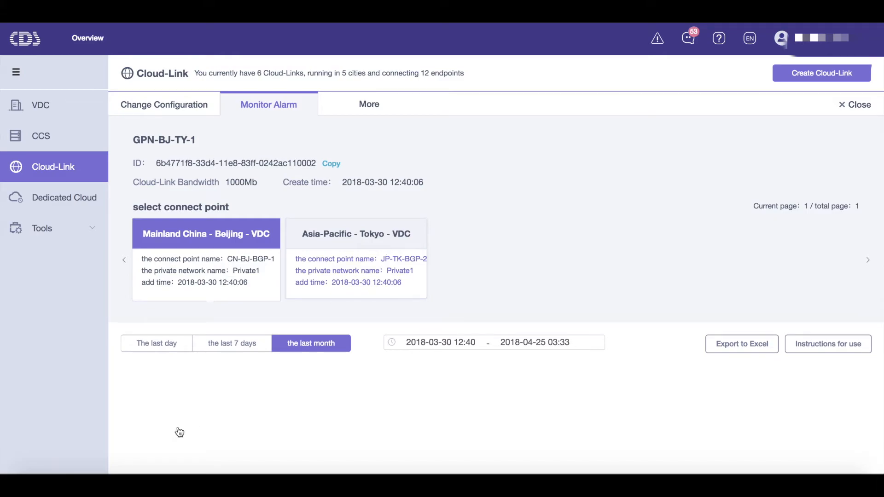
pyautogui.scroll(-5, 117, 372)
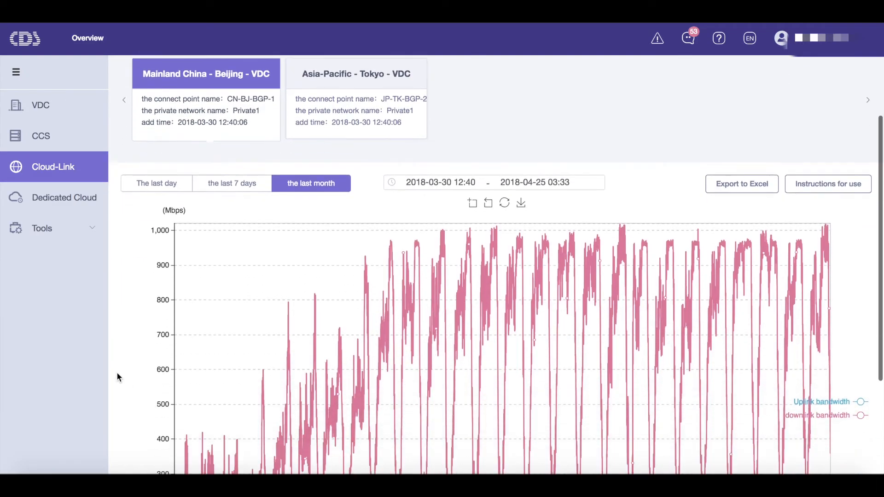
pyautogui.click(232, 93)
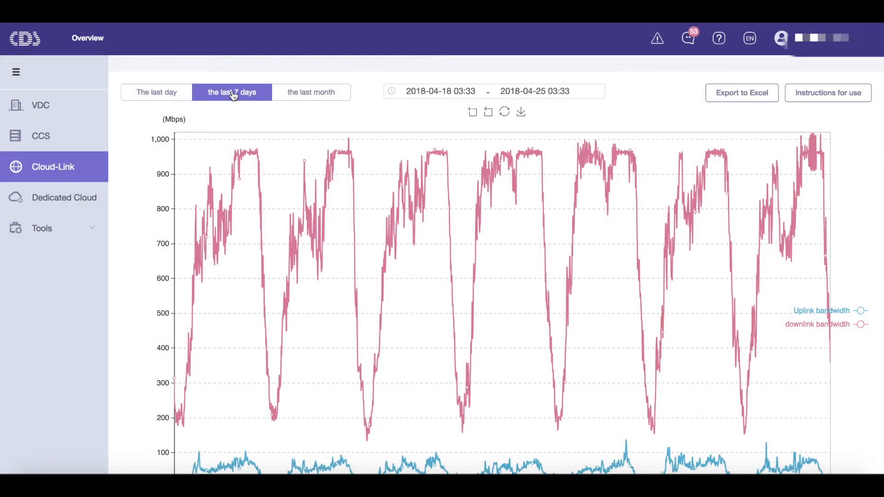
pyautogui.click(159, 93)
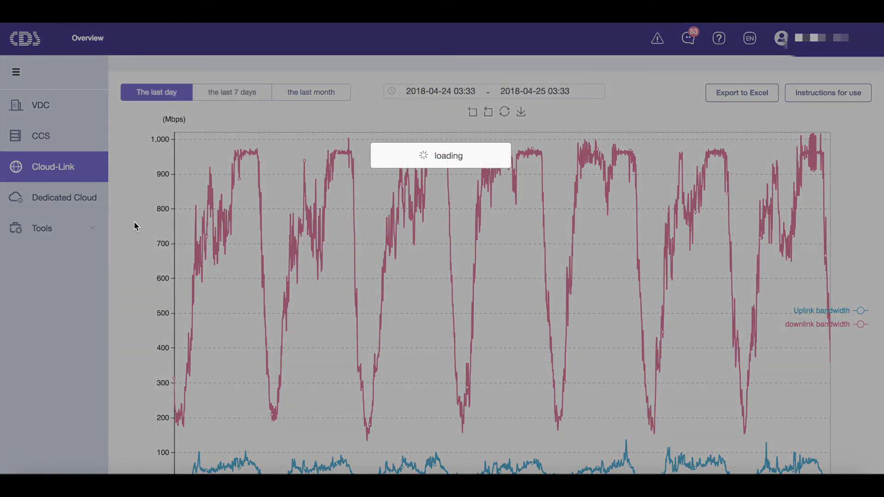
pyautogui.scroll(-1, 134, 222)
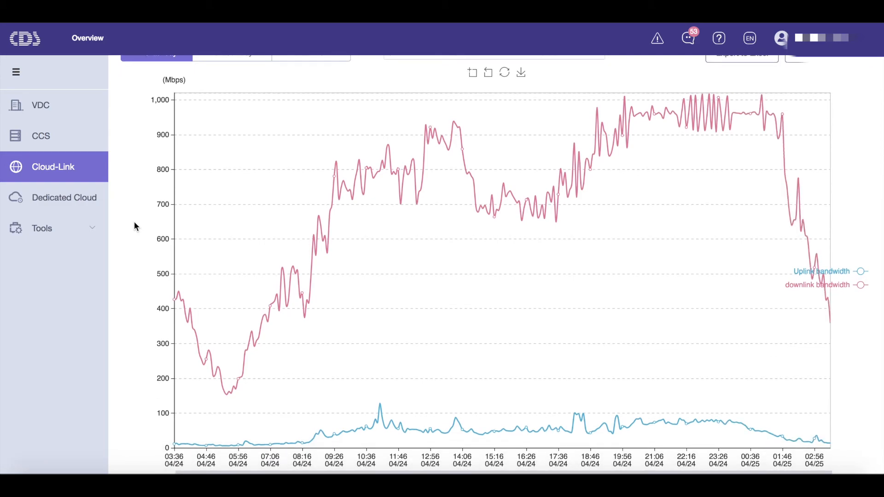
pyautogui.scroll(5, 134, 225)
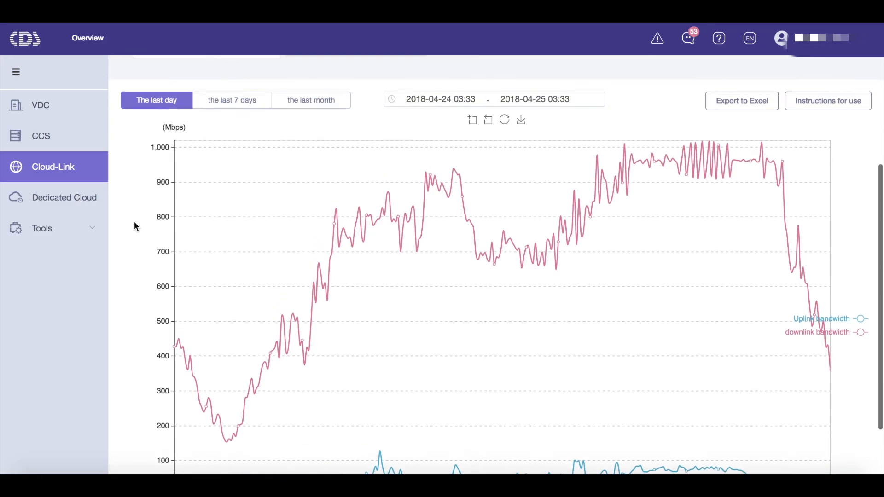
pyautogui.scroll(3, 135, 226)
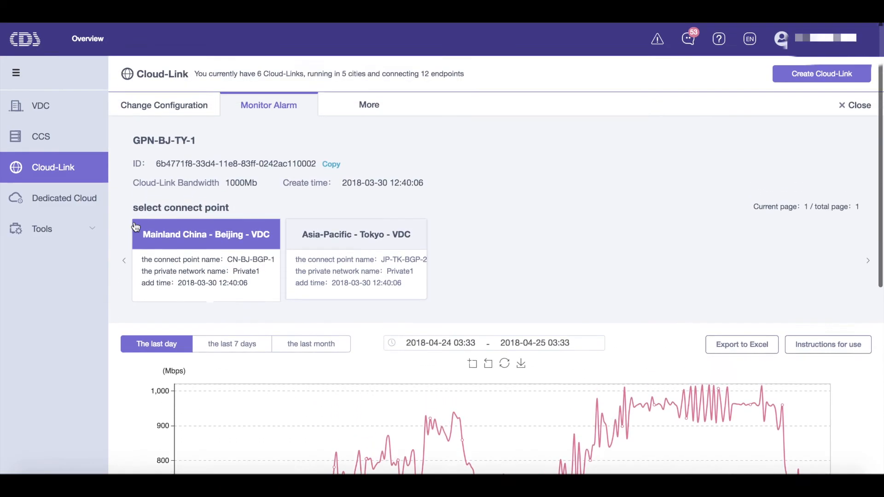